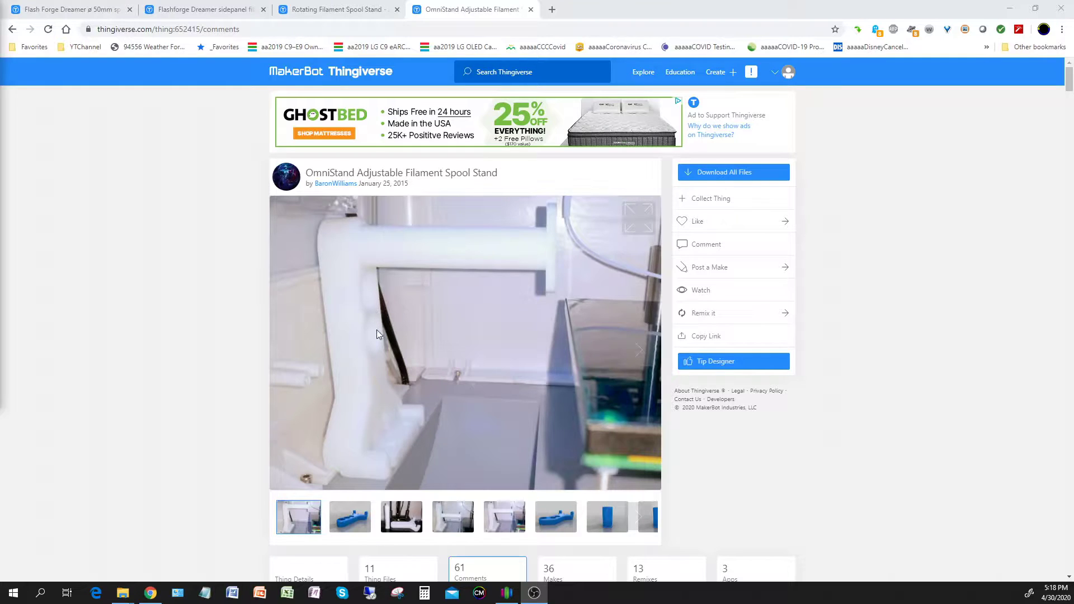
- Page forward through the OmniStand gallery from the blue arm render to the blue base render
{"action": "left_click", "coordinate": [361, 520]}
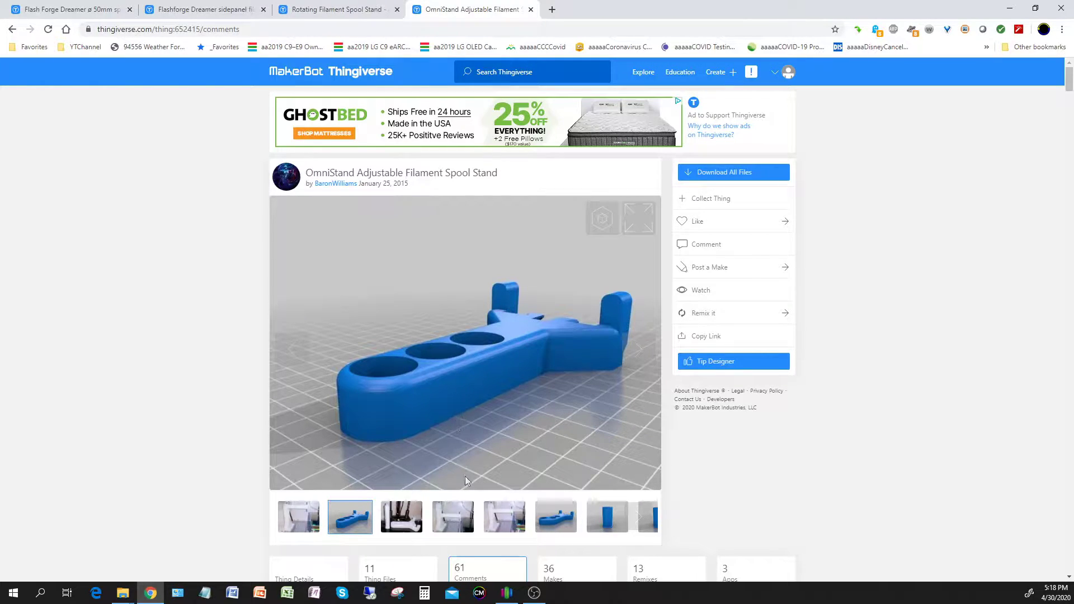
{"action": "left_click", "coordinate": [647, 518]}
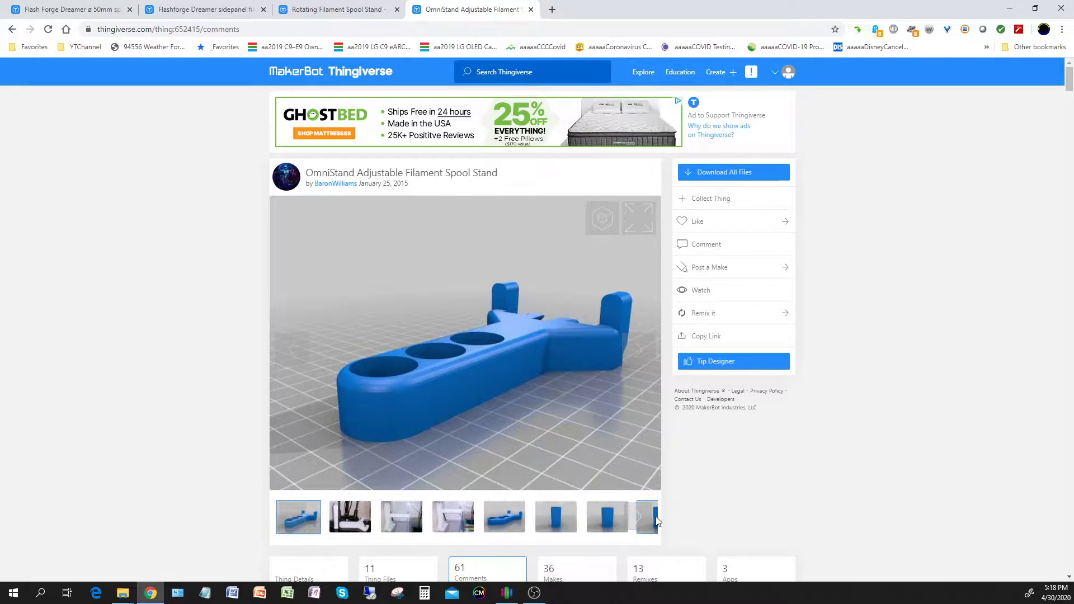
{"action": "left_click", "coordinate": [646, 517]}
{"action": "left_click", "coordinate": [646, 517]}
{"action": "left_click", "coordinate": [646, 518]}
{"action": "left_click", "coordinate": [646, 518]}
{"action": "left_click", "coordinate": [645, 519]}
{"action": "left_click", "coordinate": [645, 519]}
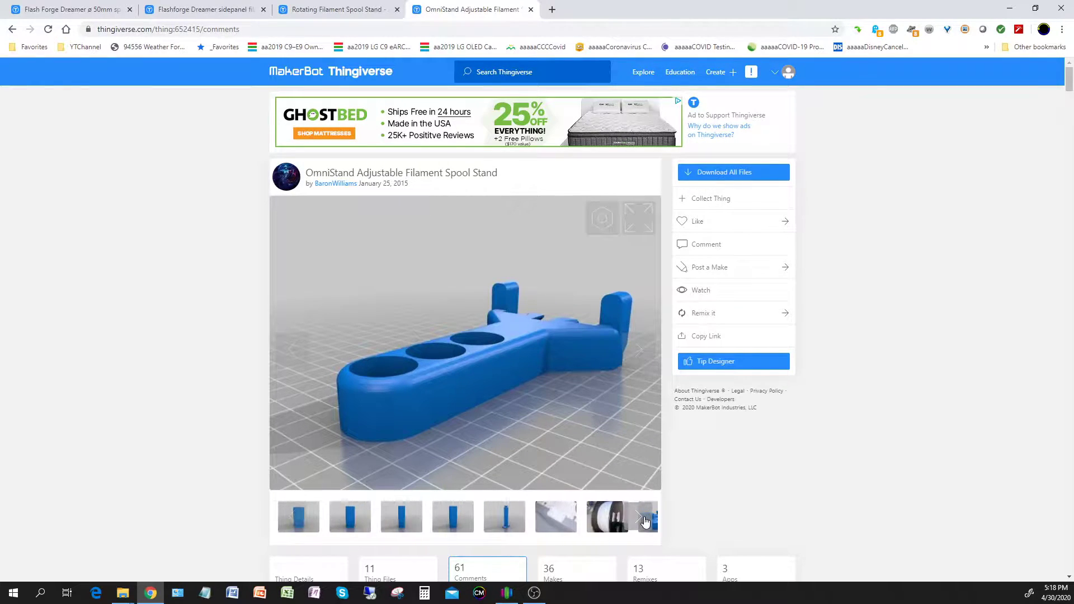
{"action": "left_click", "coordinate": [644, 519]}
{"action": "left_click", "coordinate": [618, 524]}
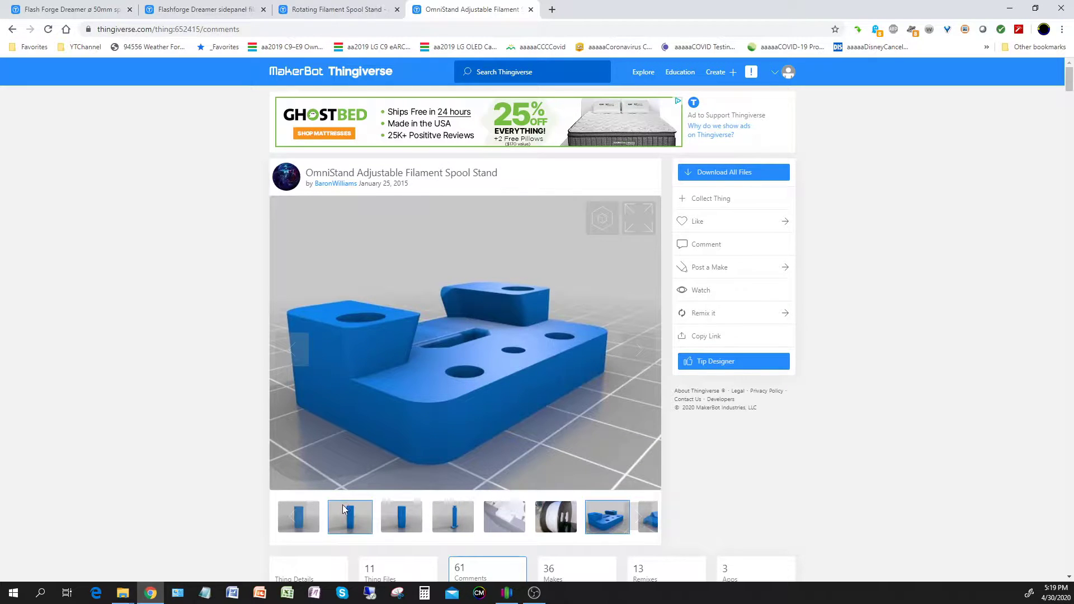
- Go back through both blue arm renders and end on the white printed stand photo
{"action": "left_click", "coordinate": [289, 521]}
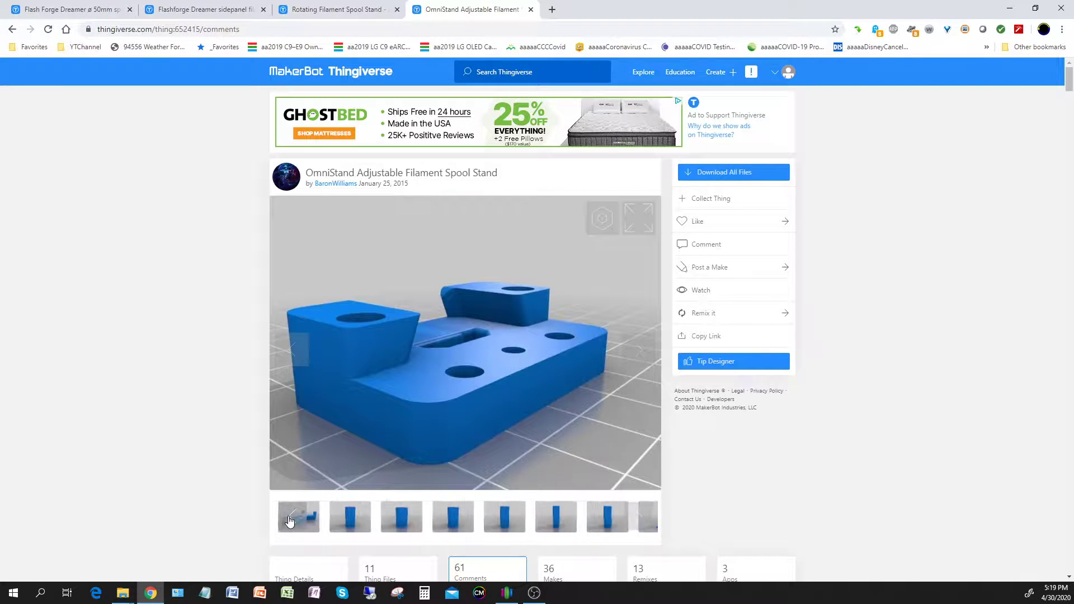
{"action": "left_click", "coordinate": [290, 521]}
{"action": "left_click", "coordinate": [290, 521]}
{"action": "left_click", "coordinate": [289, 521]}
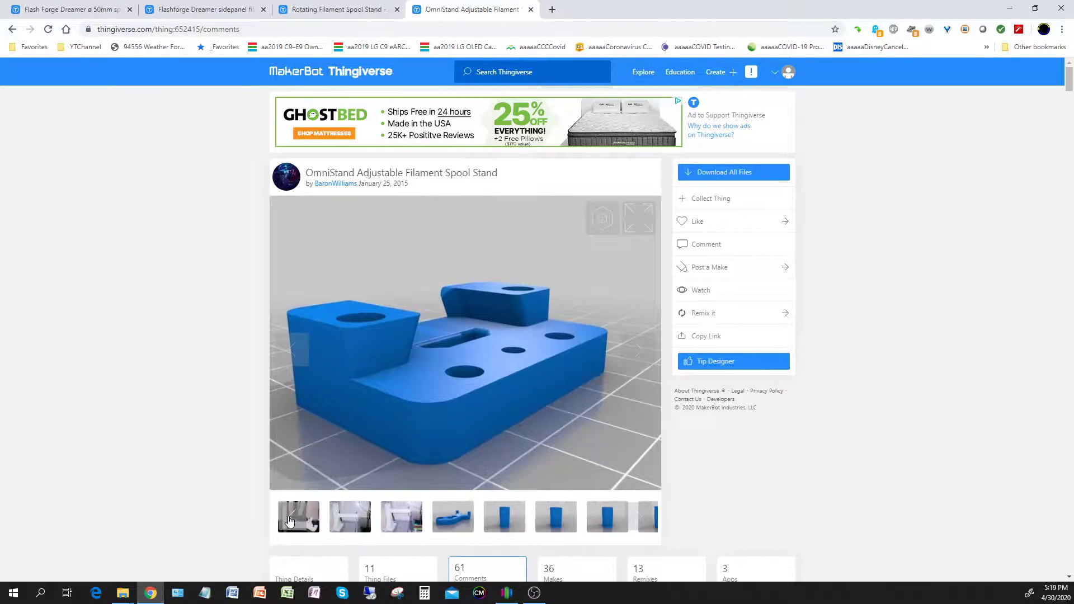
{"action": "left_click", "coordinate": [289, 521]}
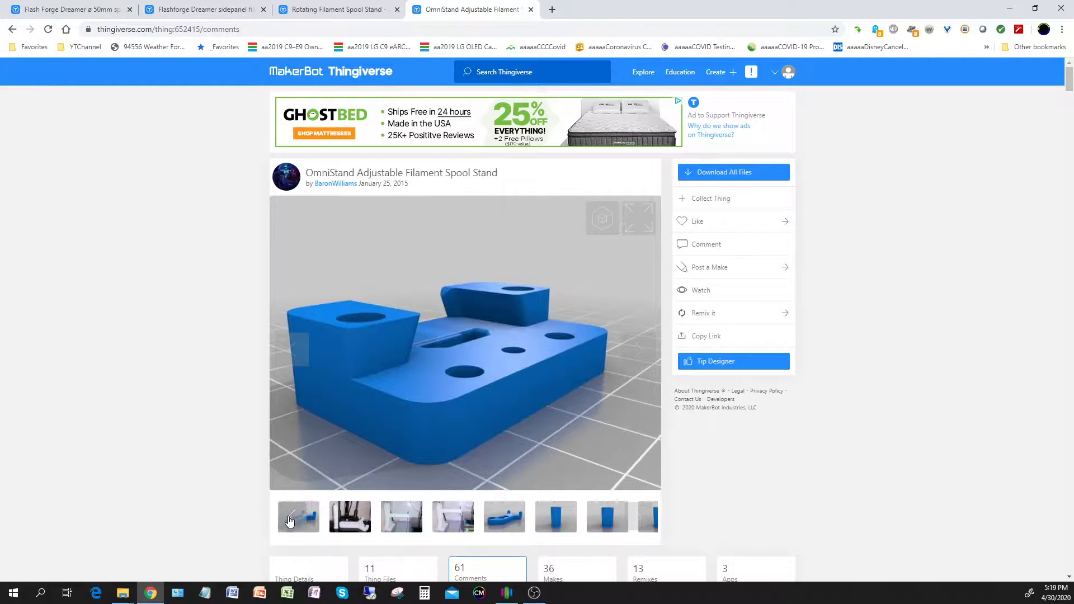
{"action": "left_click", "coordinate": [290, 521]}
{"action": "left_click", "coordinate": [344, 521]}
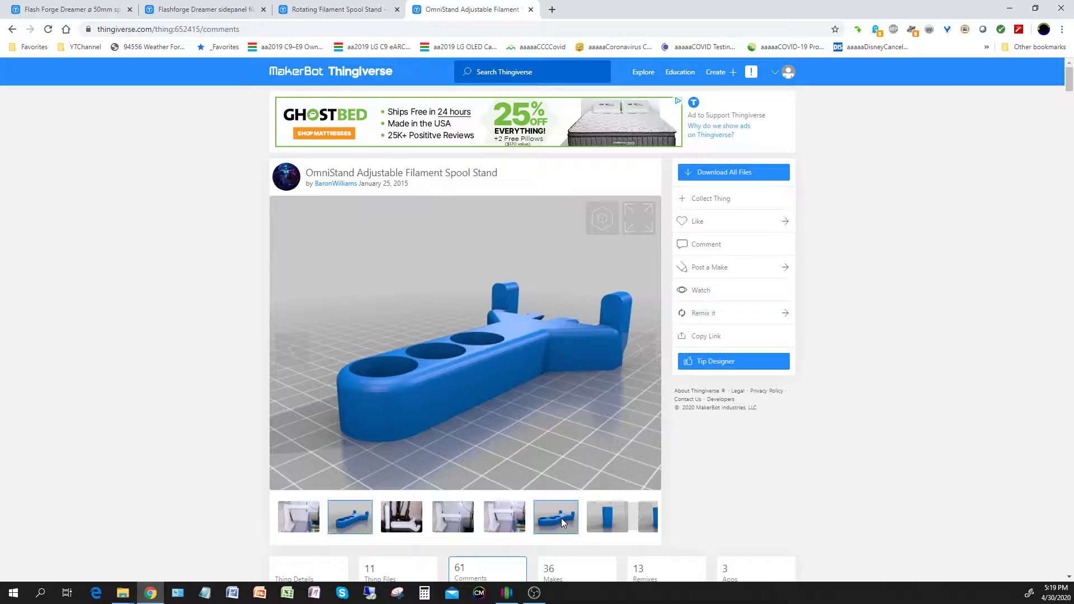
{"action": "left_click", "coordinate": [562, 518]}
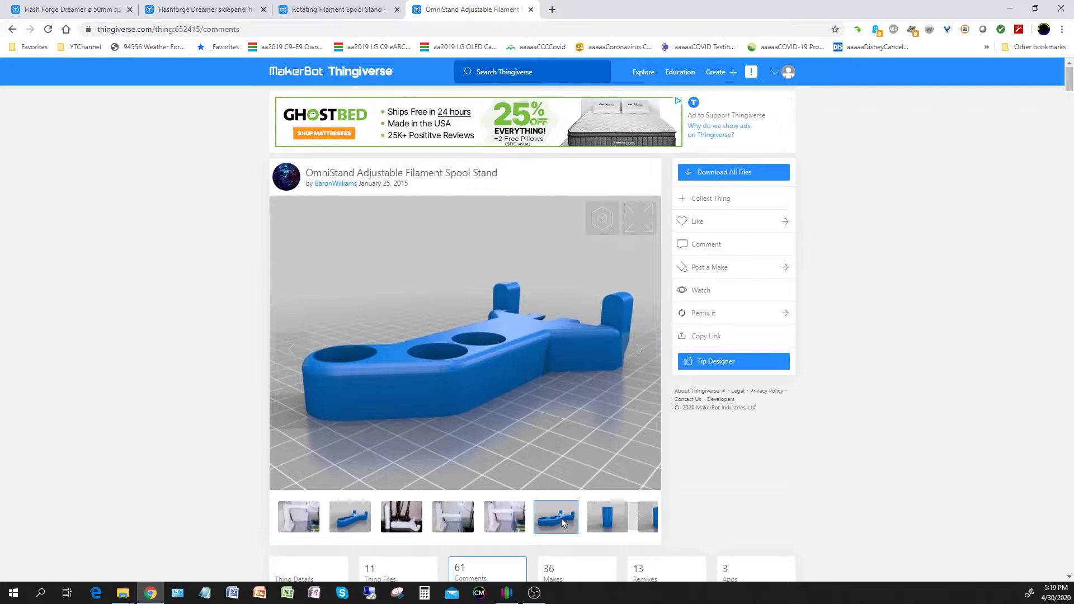
{"action": "left_click", "coordinate": [339, 520]}
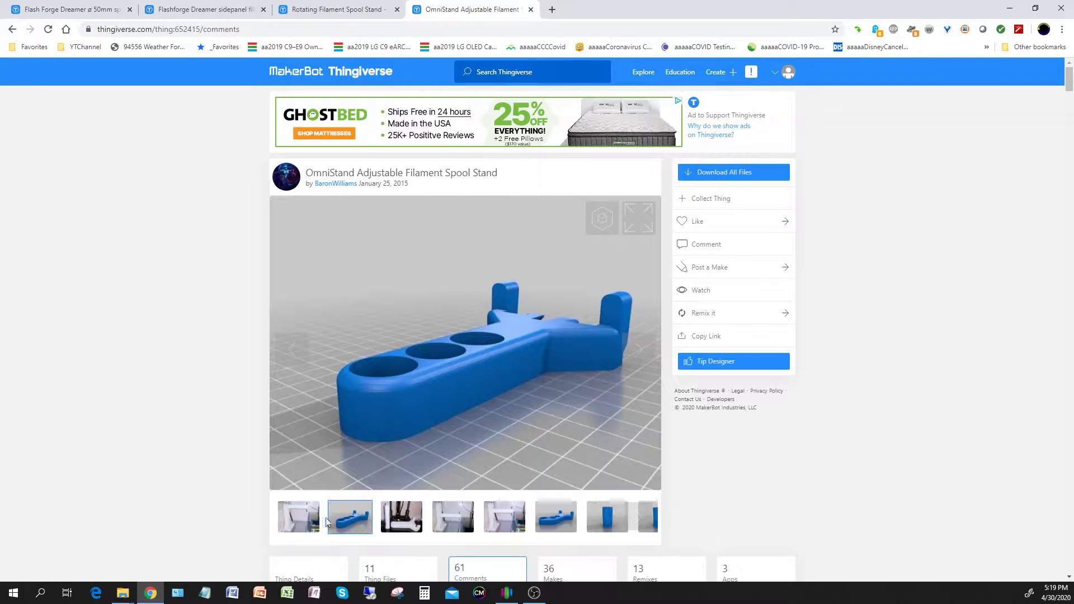
{"action": "left_click", "coordinate": [389, 521]}
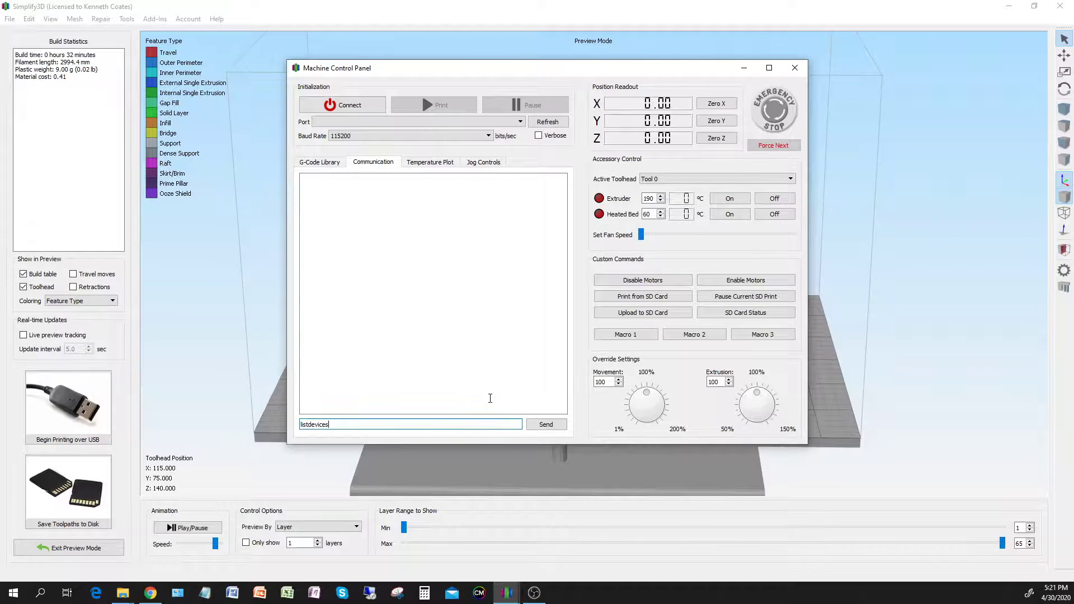
- Run listdevices, connect to the Dreamer NX on its USB port, and minimize the control panel
{"action": "key", "text": "Return"}
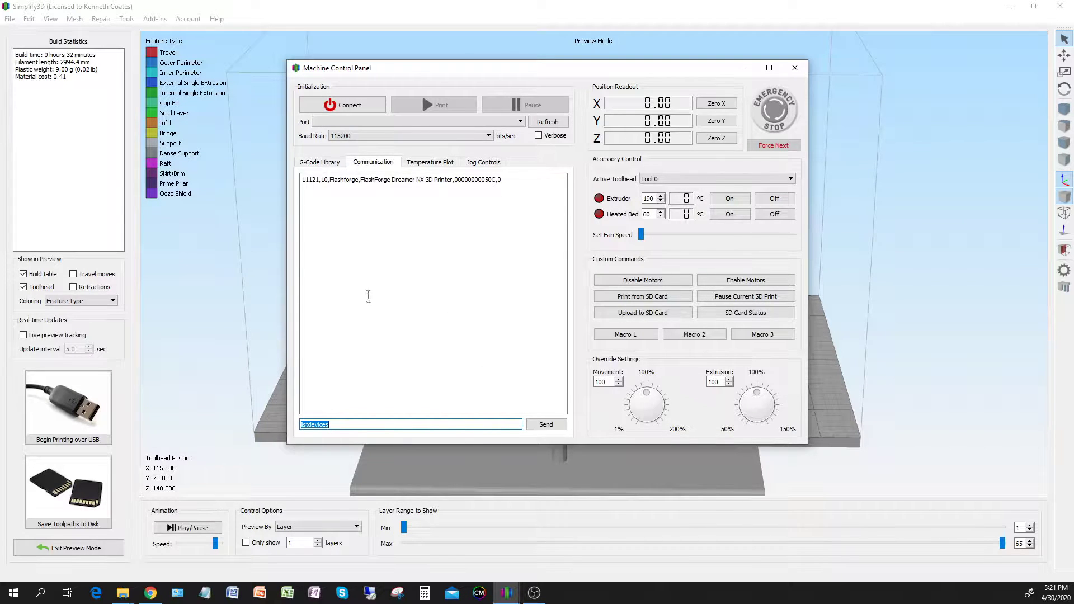
{"action": "left_click", "coordinate": [546, 424]}
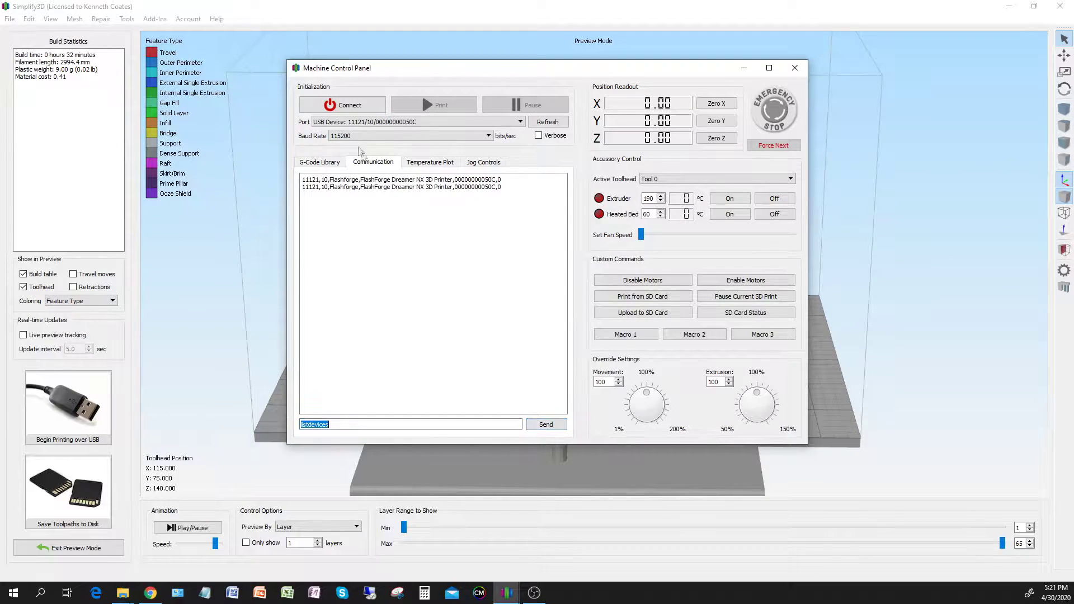
{"action": "left_click", "coordinate": [344, 106]}
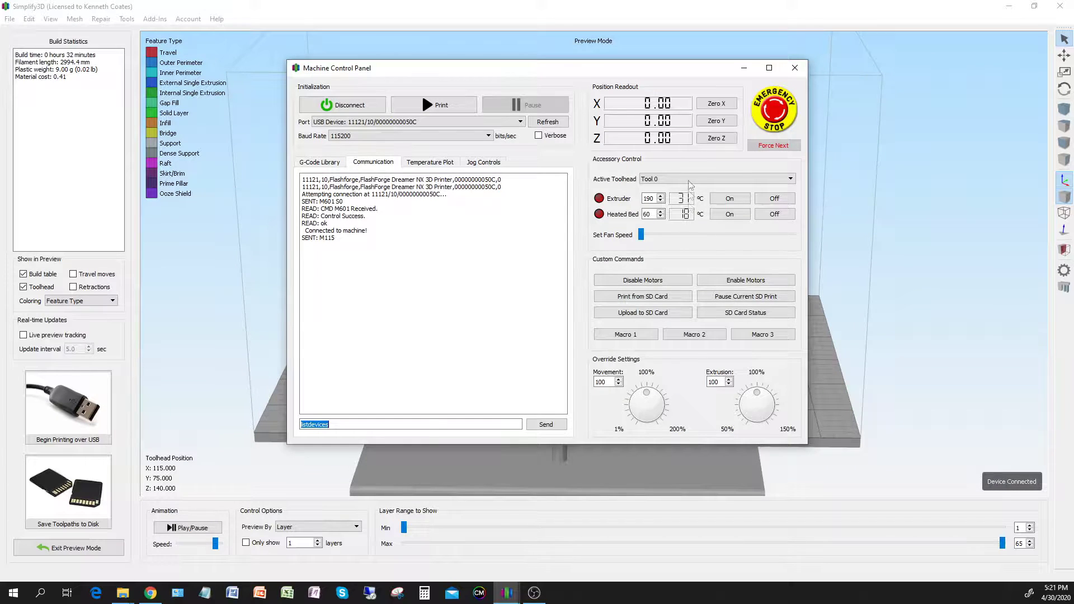
{"action": "left_click", "coordinate": [744, 69]}
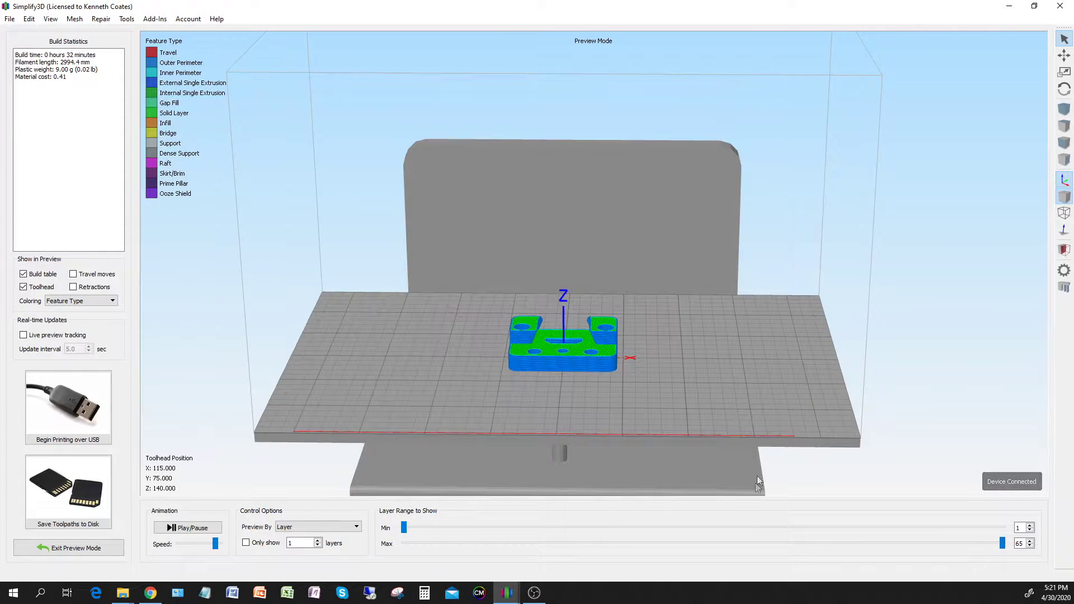
- Begin printing the sliced spool stand base over USB
{"action": "left_click", "coordinate": [77, 423]}
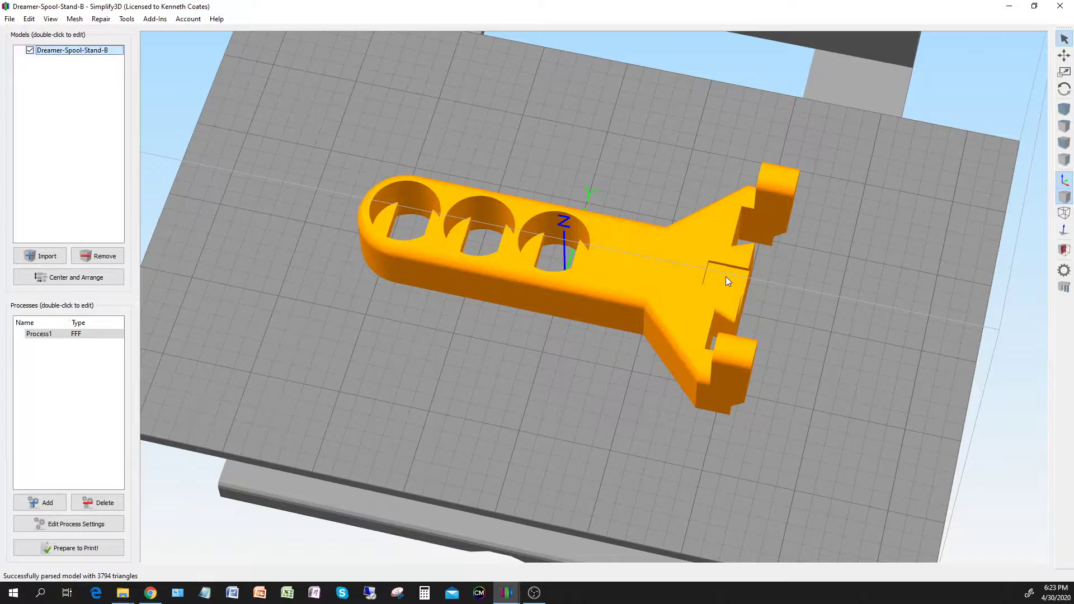
{"action": "mouse_move", "coordinate": [555, 259]}
{"action": "left_mouse_down"}
{"action": "mouse_move", "coordinate": [572, 282]}
{"action": "mouse_move", "coordinate": [562, 263]}
{"action": "left_mouse_up"}
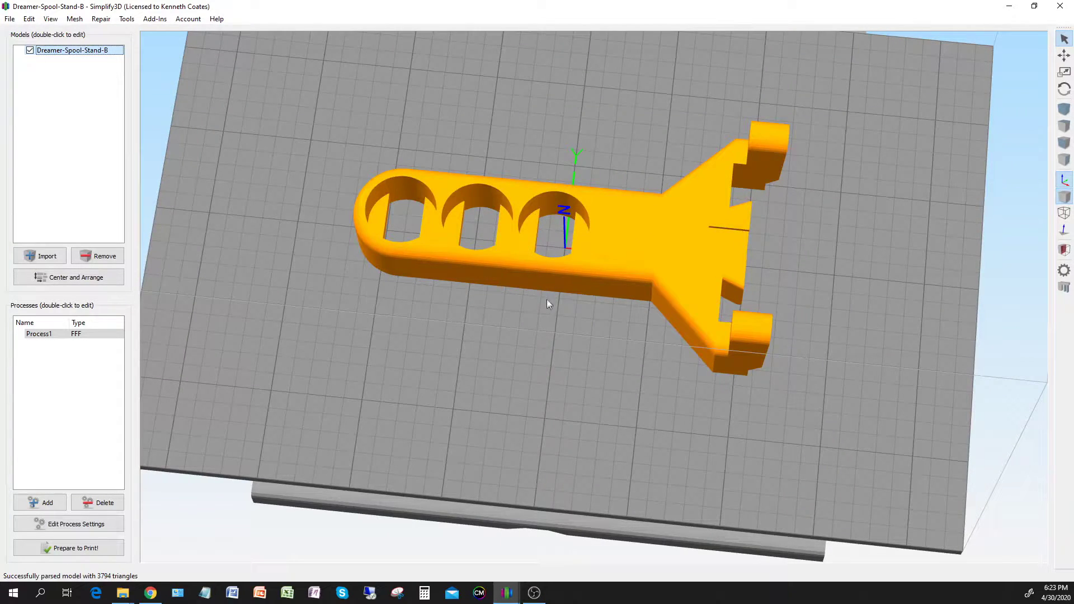
{"action": "left_click_drag", "start_coordinate": [530, 335], "coordinate": [538, 177]}
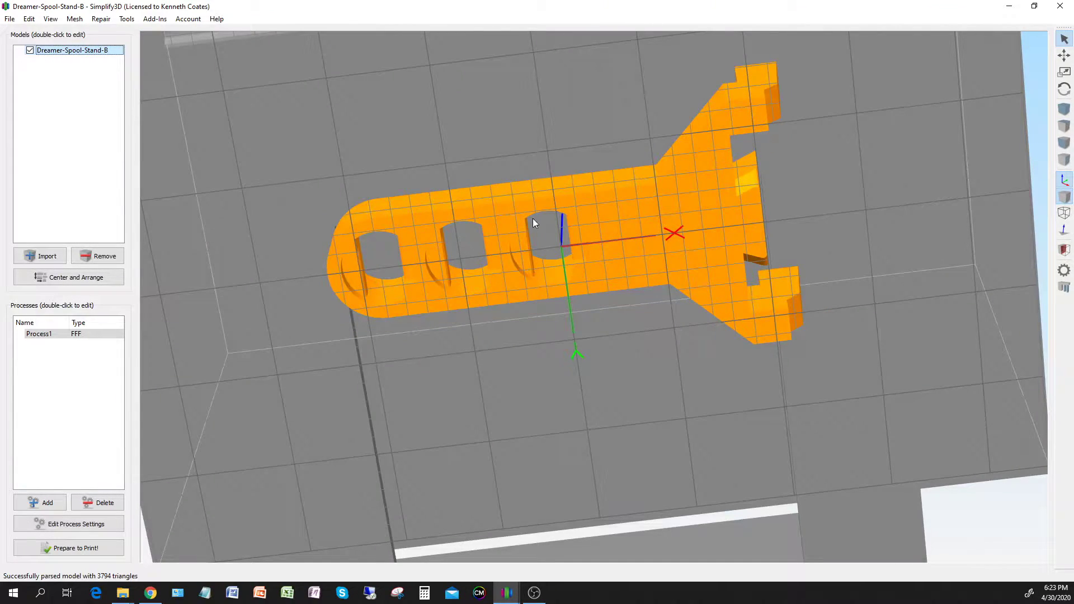
{"action": "left_click_drag", "start_coordinate": [533, 218], "coordinate": [582, 188]}
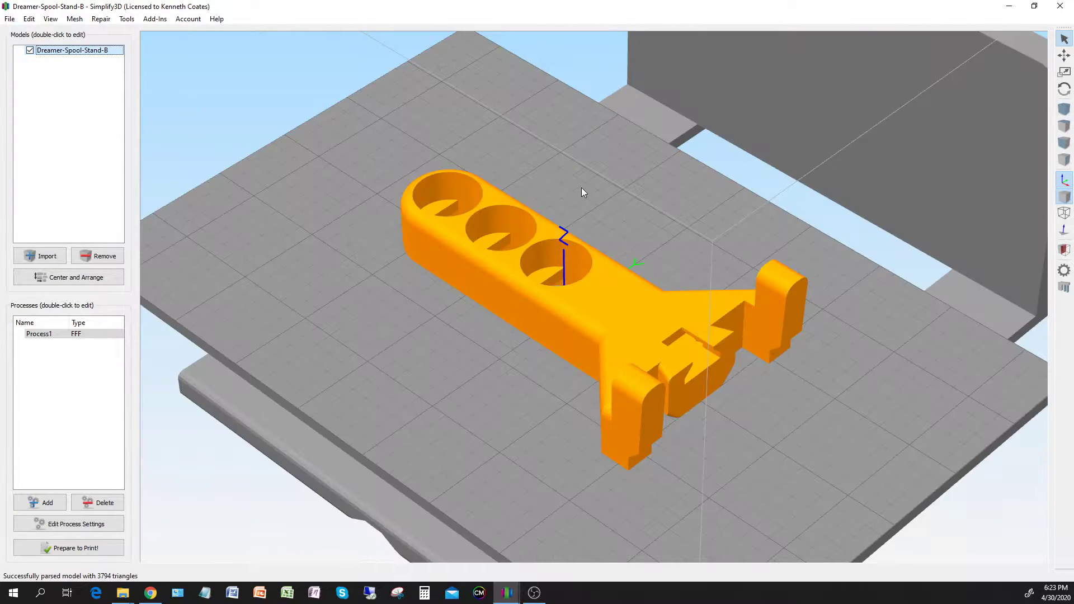
{"action": "mouse_move", "coordinate": [551, 277]}
{"action": "left_mouse_down"}
{"action": "mouse_move", "coordinate": [573, 151]}
{"action": "mouse_move", "coordinate": [585, 196]}
{"action": "mouse_move", "coordinate": [571, 162]}
{"action": "mouse_move", "coordinate": [556, 281]}
{"action": "left_mouse_up"}
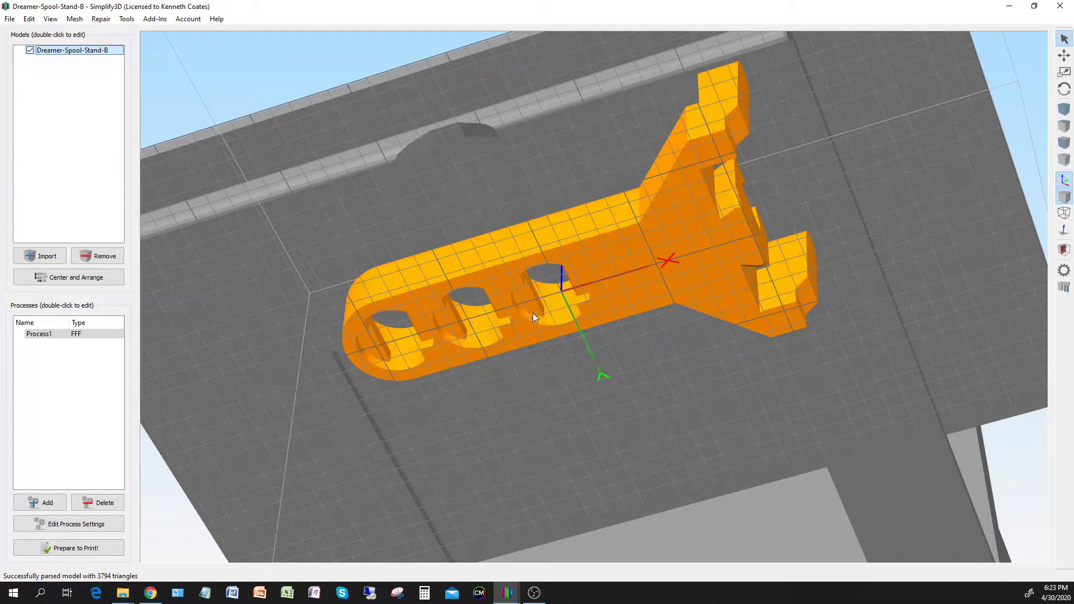
{"action": "left_click_drag", "start_coordinate": [534, 318], "coordinate": [568, 406]}
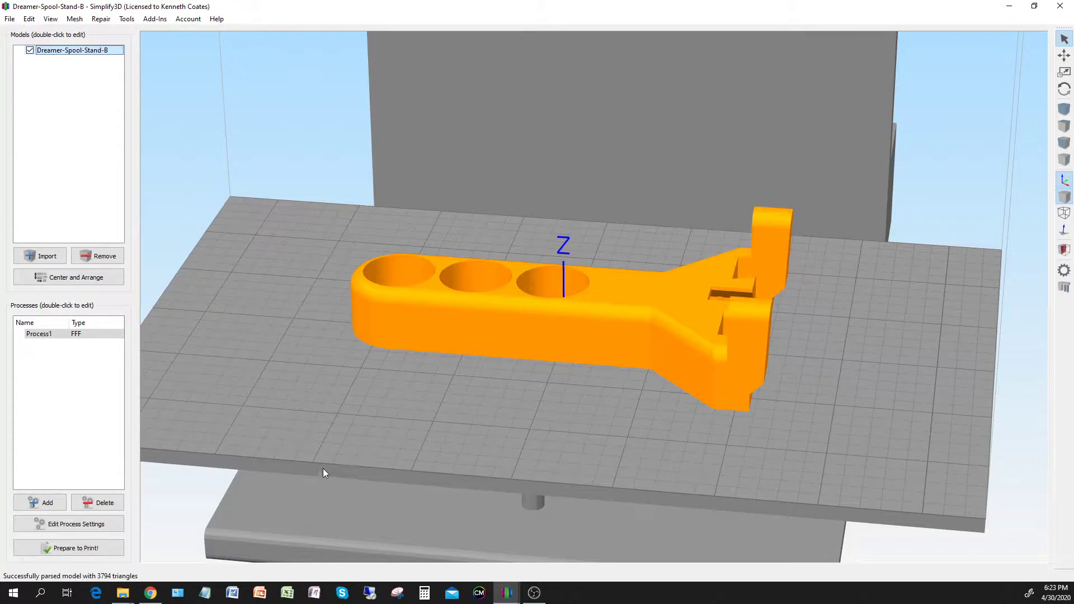
{"action": "left_click", "coordinate": [83, 526]}
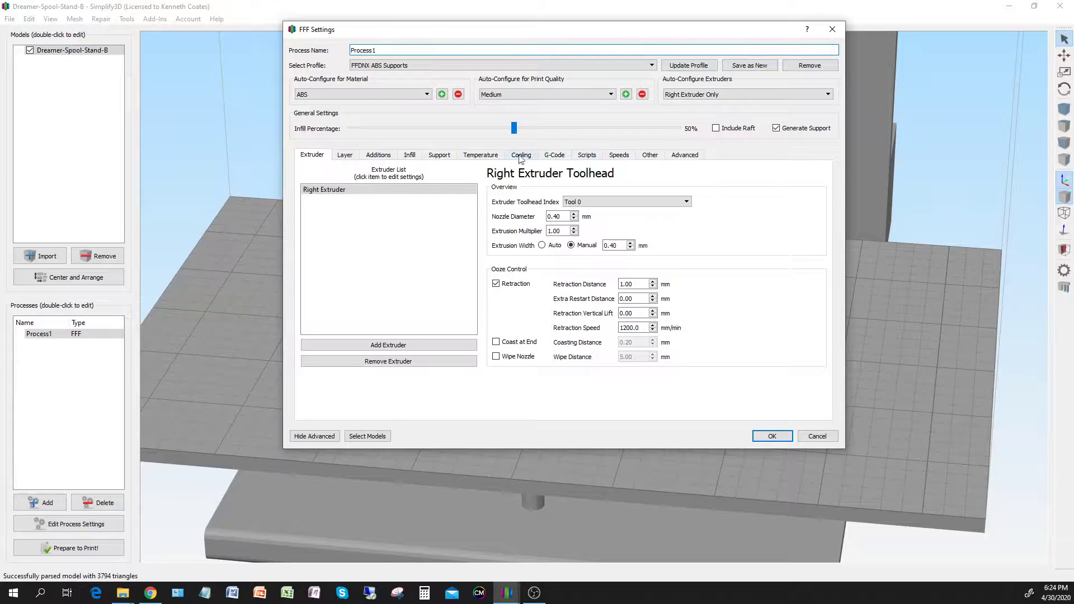
{"action": "left_click", "coordinate": [440, 155]}
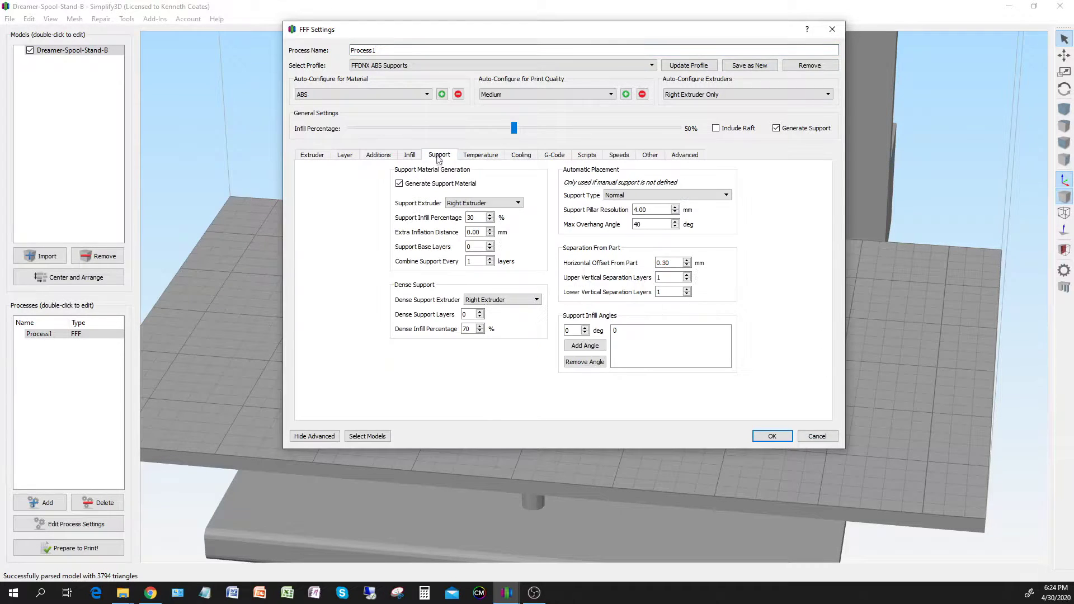
{"action": "left_click", "coordinate": [772, 437]}
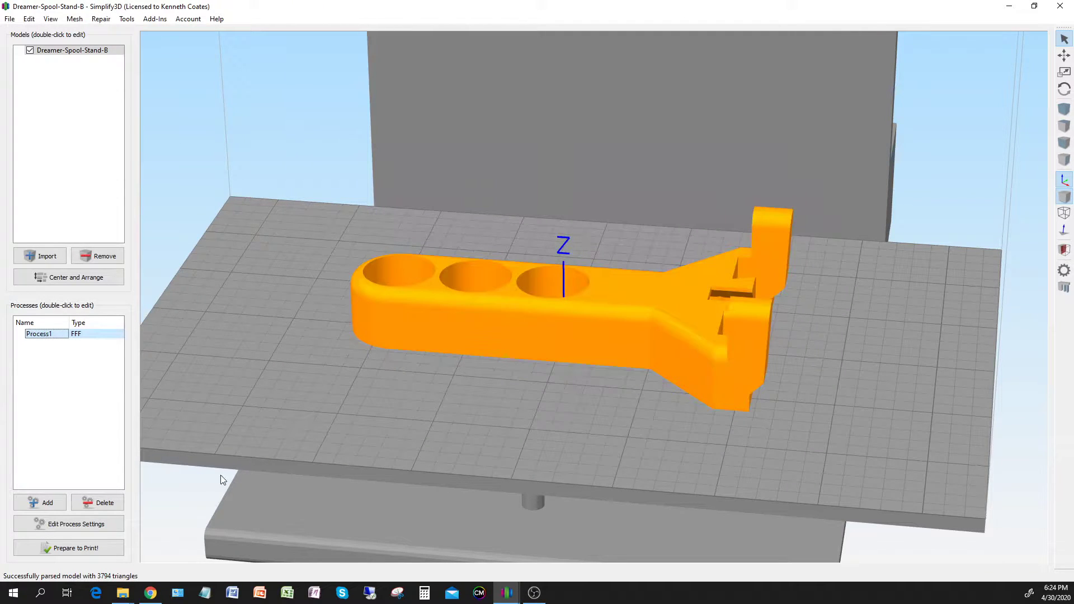
{"action": "left_click", "coordinate": [74, 549]}
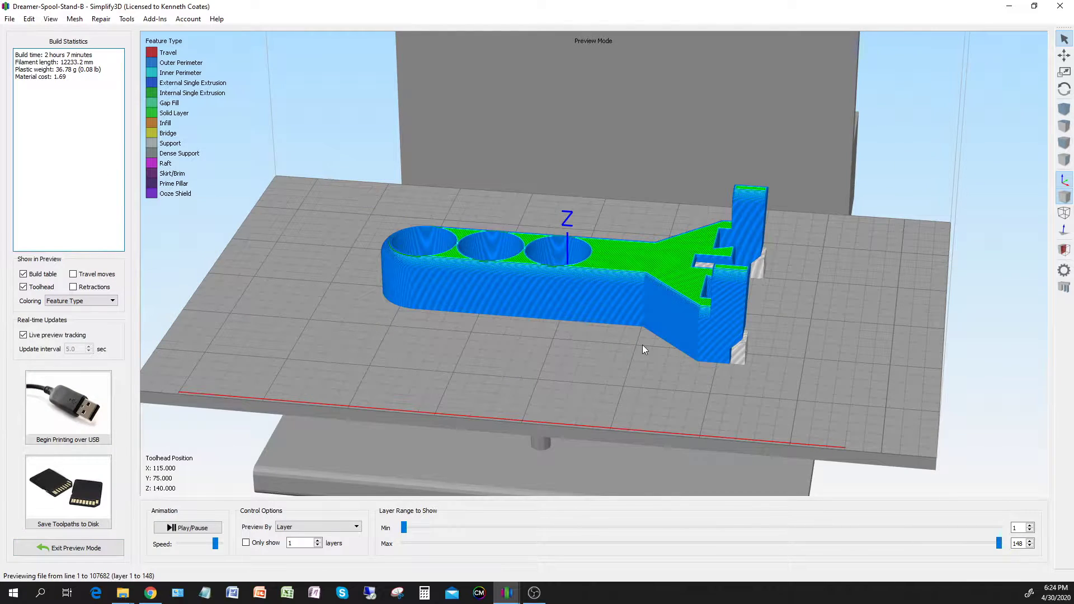
- Check the sliced arm preview from the side and send it to the printer over USB
{"action": "left_click_drag", "start_coordinate": [642, 347], "coordinate": [601, 325]}
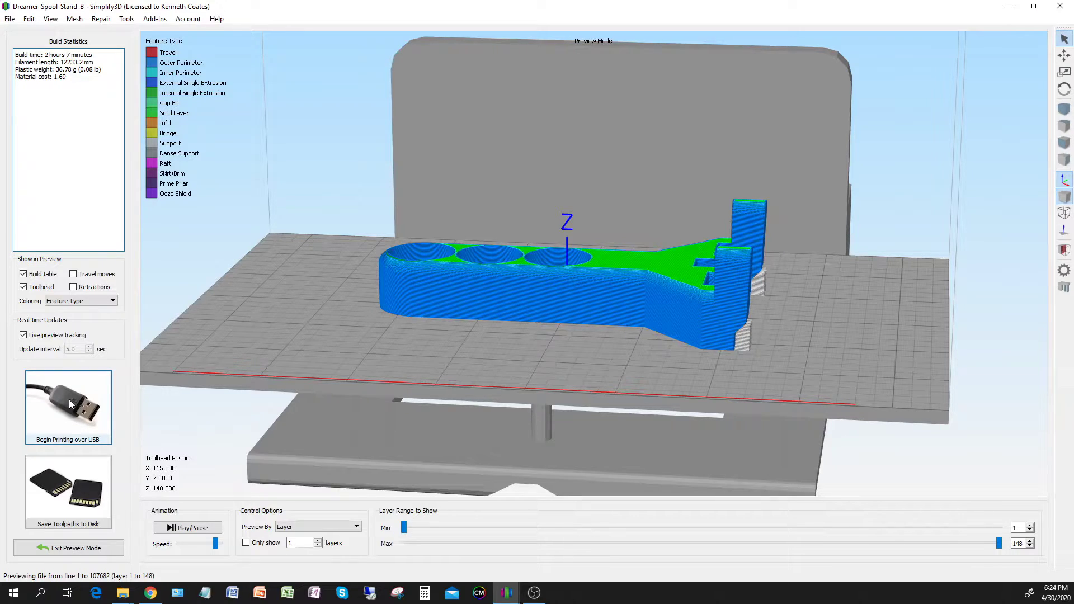
{"action": "left_click", "coordinate": [70, 404]}
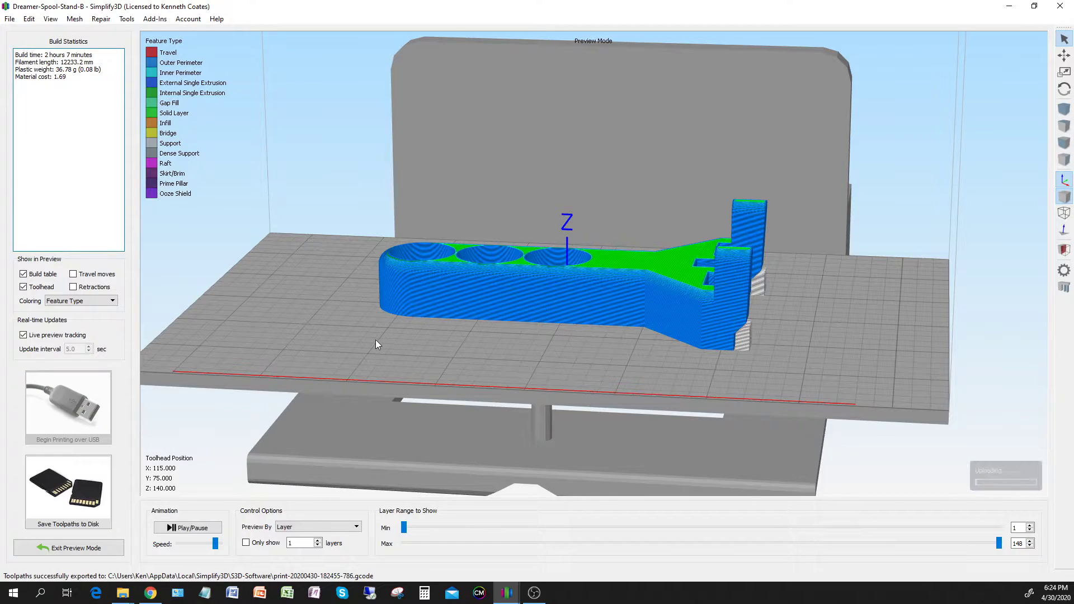